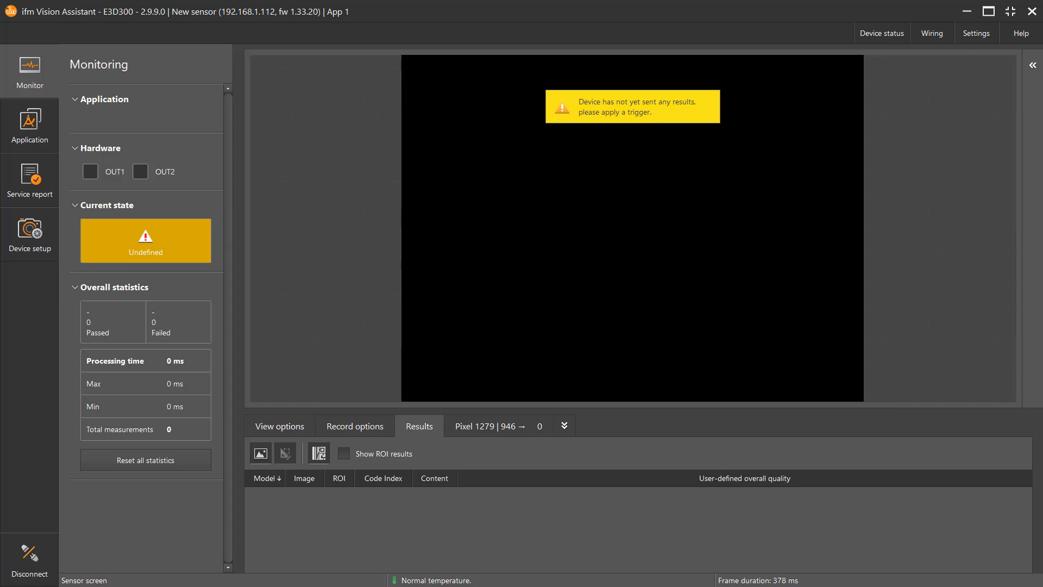
Step: Stop the sensor's run mode and create a new application with the One code setup wizard
{"action": "left_click", "coordinate": [36, 128]}
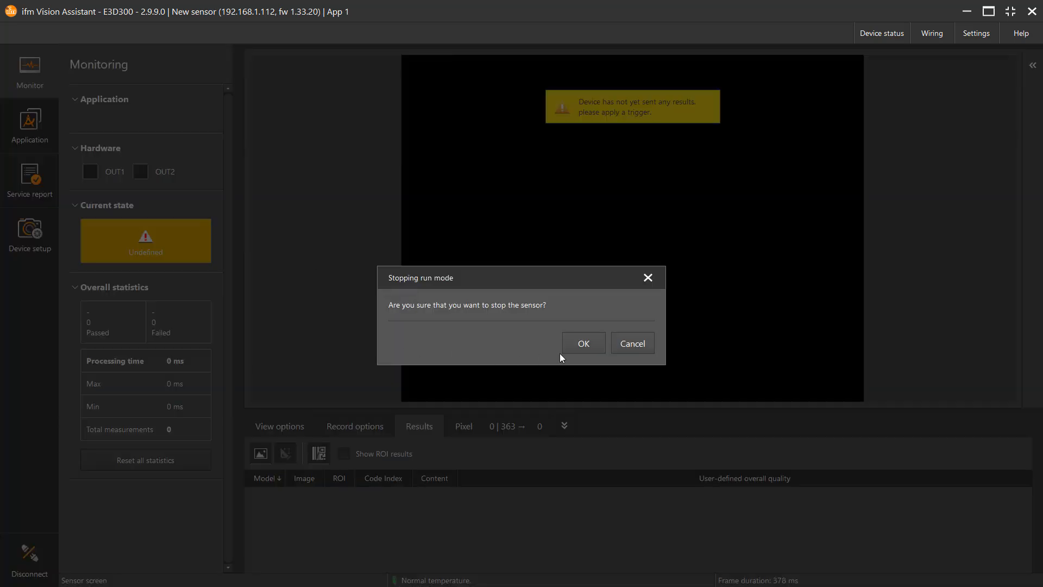
{"action": "left_click", "coordinate": [574, 341]}
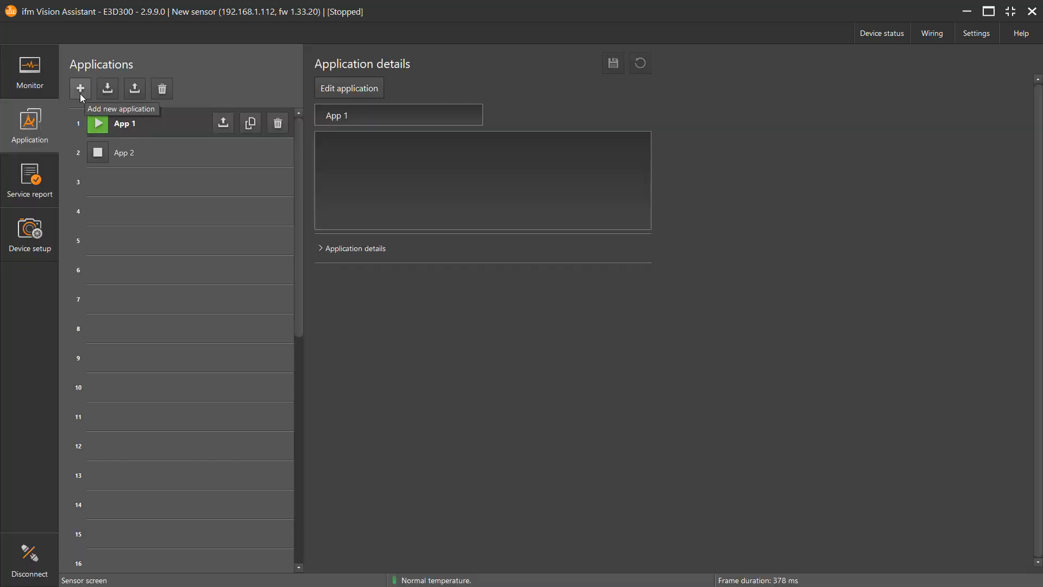
{"action": "left_click", "coordinate": [80, 95]}
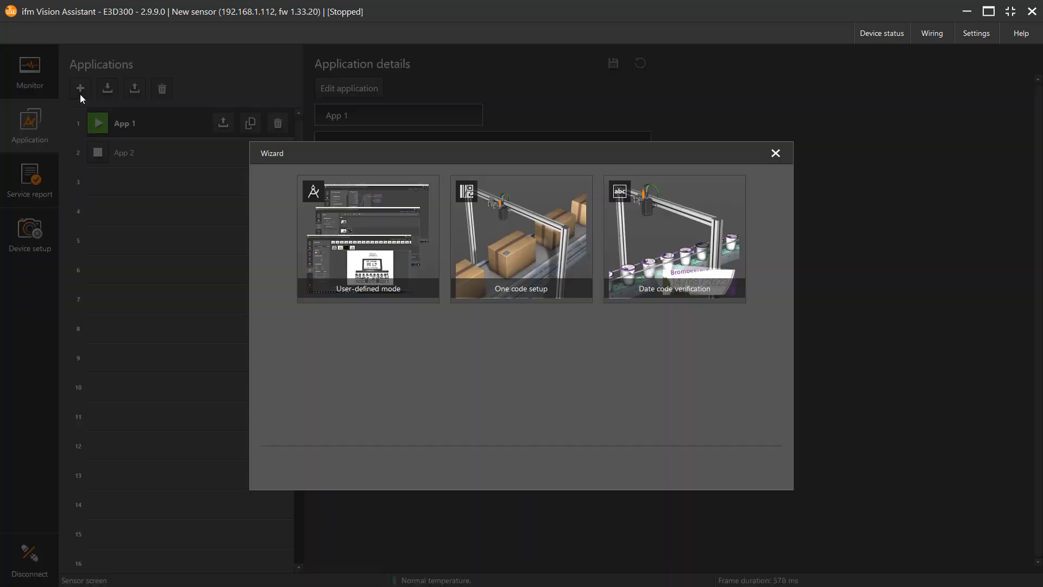
{"action": "left_click", "coordinate": [548, 273]}
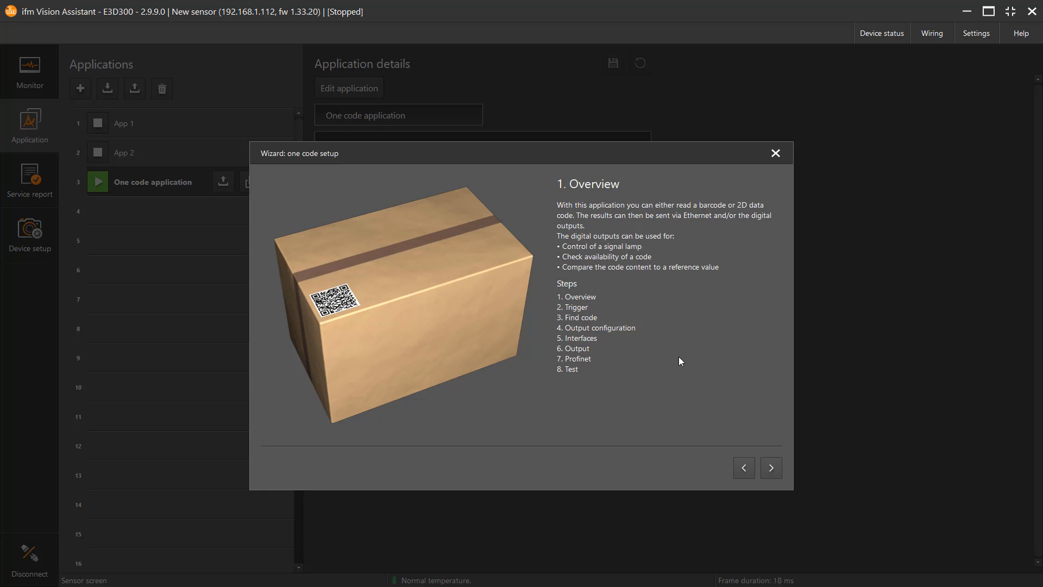
Step: Set the wizard's trigger source to Process interface and continue to the code search
{"action": "left_click", "coordinate": [775, 469]}
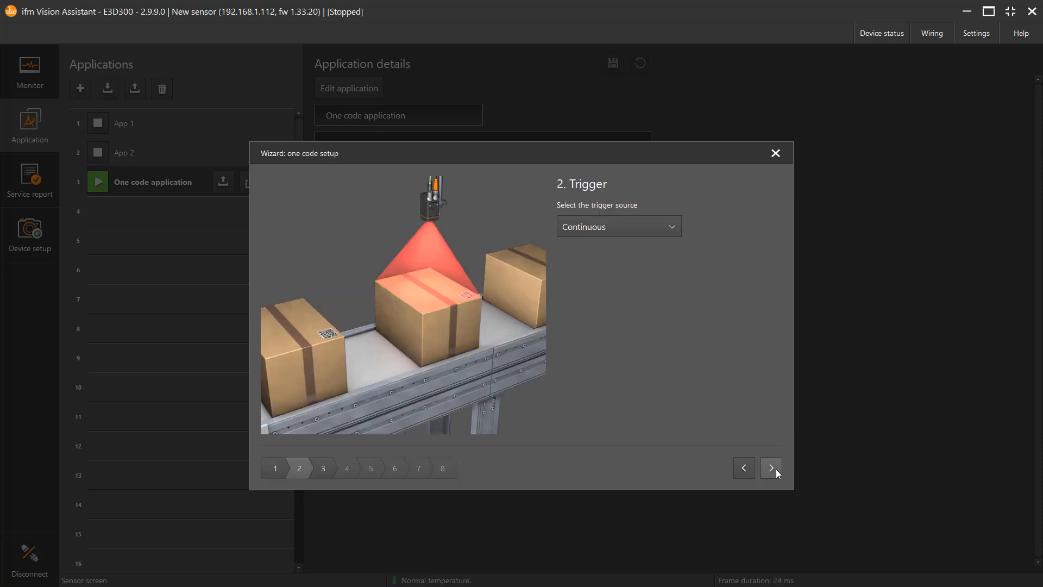
{"action": "left_click", "coordinate": [628, 230]}
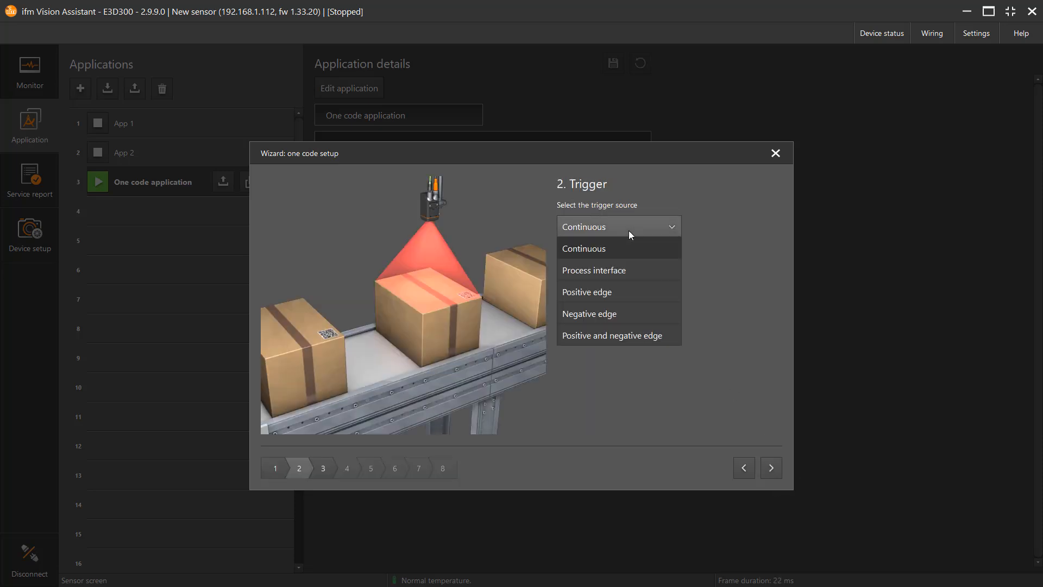
{"action": "left_click", "coordinate": [615, 268]}
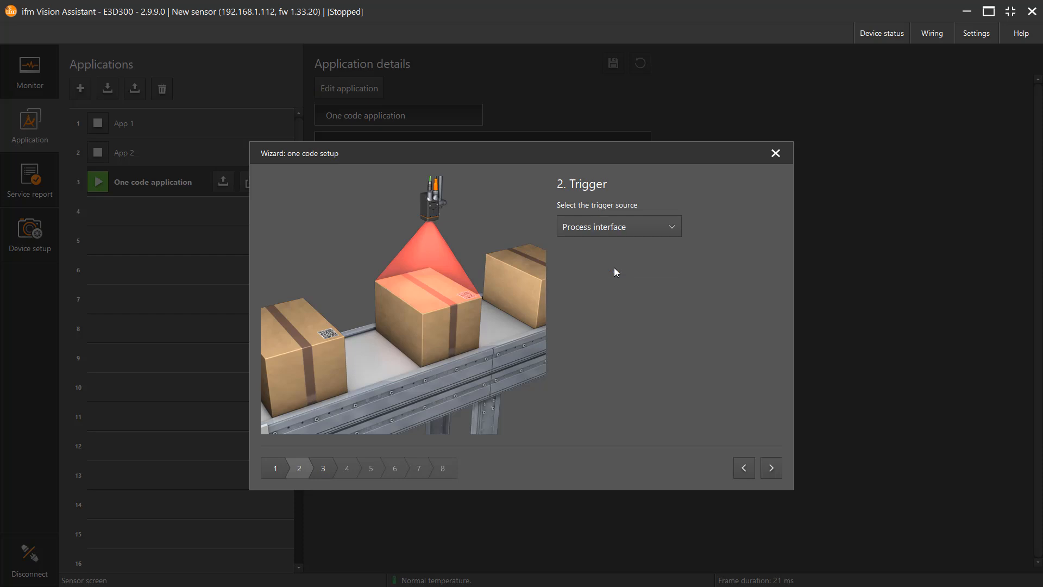
{"action": "left_click", "coordinate": [771, 468]}
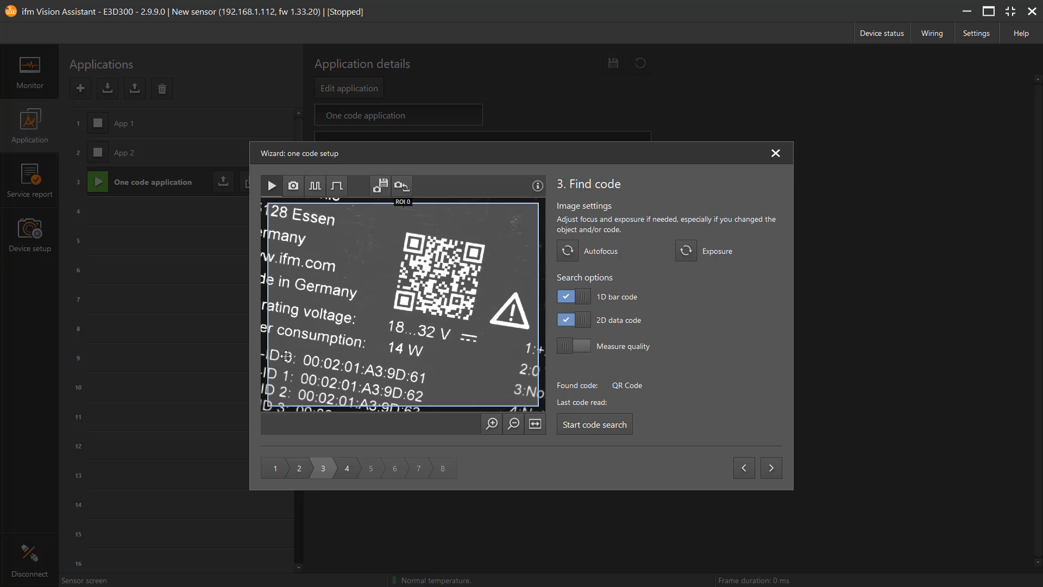
Step: Shrink the region of interest to the area around the QR code, run the code search and proceed to the output configuration
{"action": "left_click", "coordinate": [446, 274]}
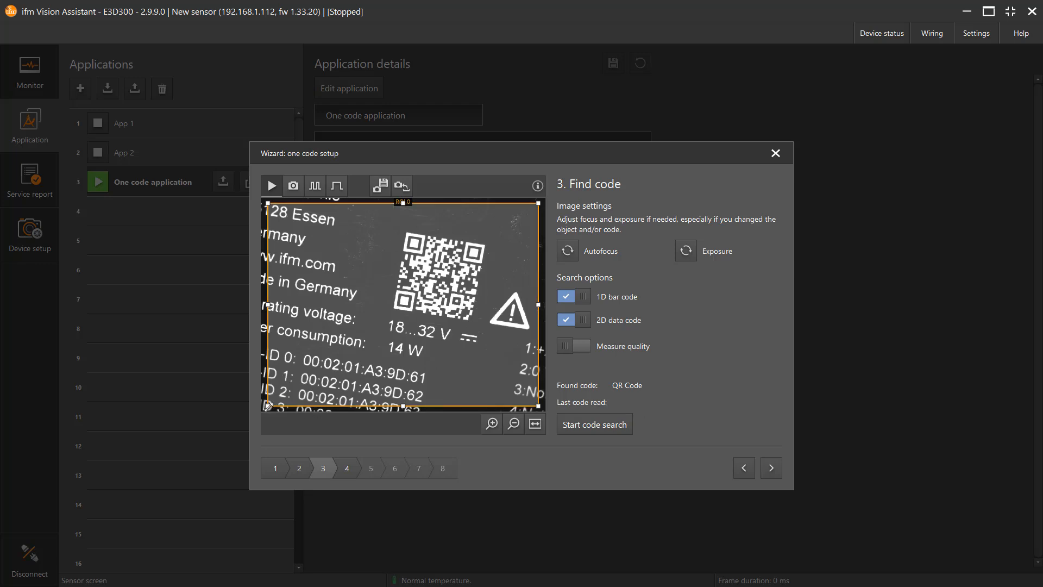
{"action": "left_click_drag", "start_coordinate": [277, 404], "coordinate": [356, 334]}
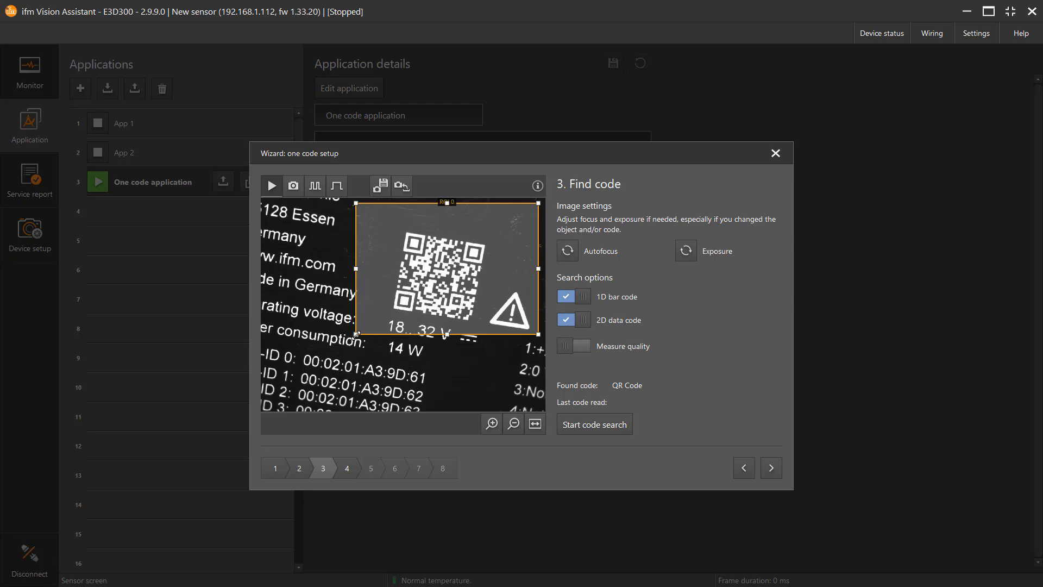
{"action": "left_click", "coordinate": [585, 426]}
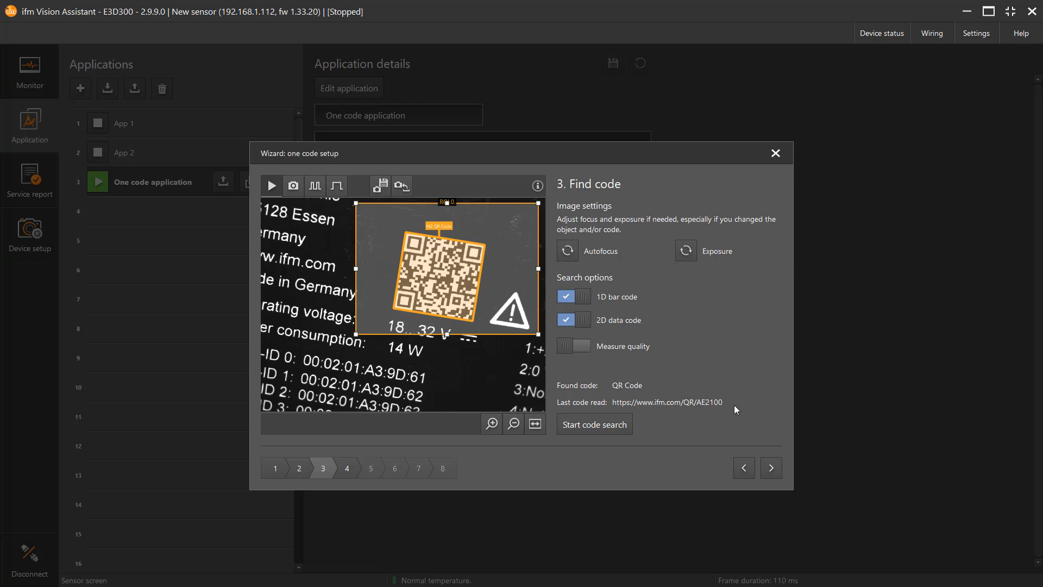
{"action": "left_click", "coordinate": [771, 467]}
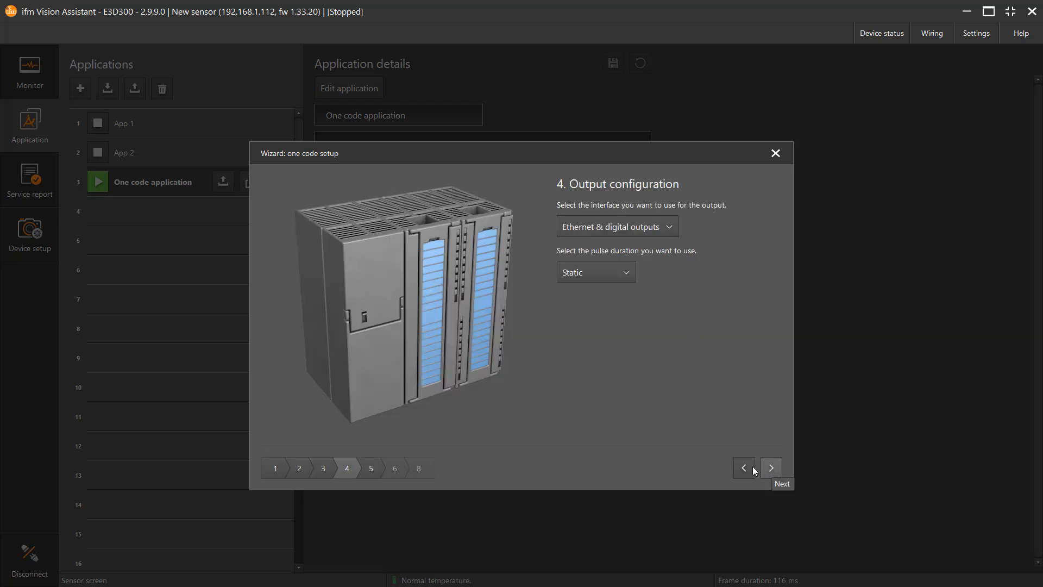
Step: Set the output interface to Ethernet and continue to the interface data settings
{"action": "left_click", "coordinate": [622, 229]}
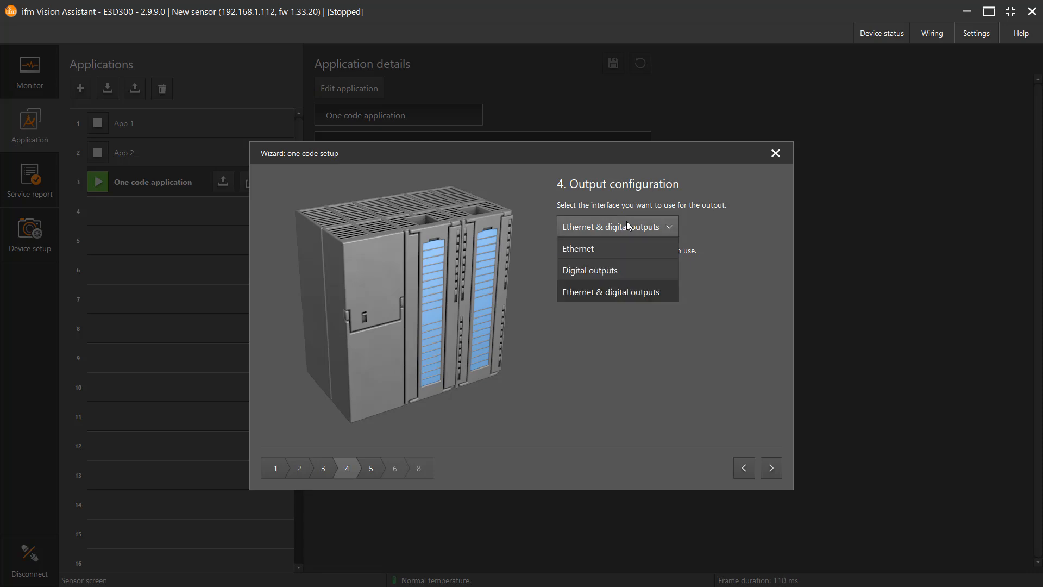
{"action": "left_click", "coordinate": [648, 248]}
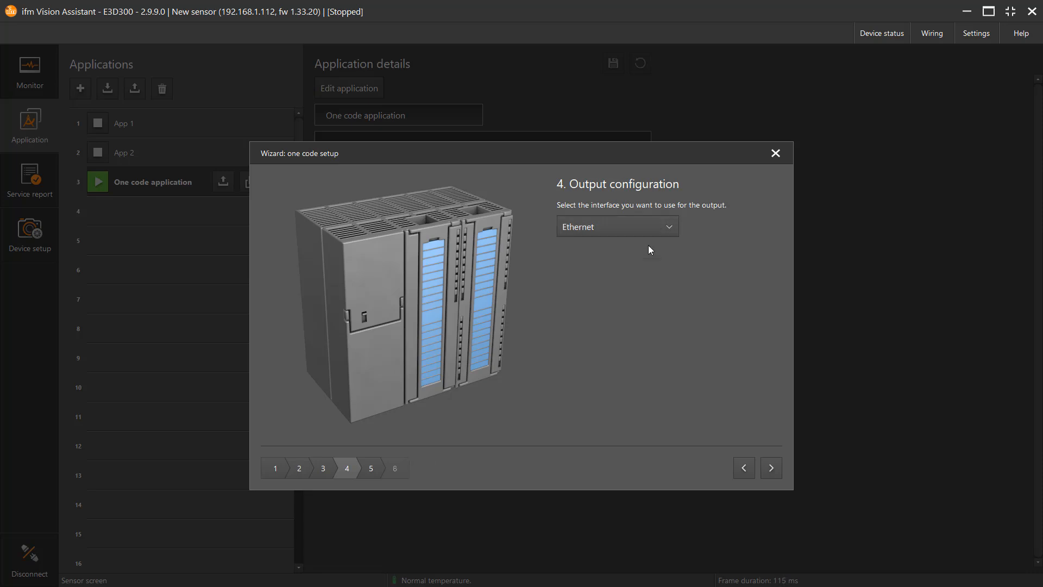
{"action": "left_click", "coordinate": [771, 470]}
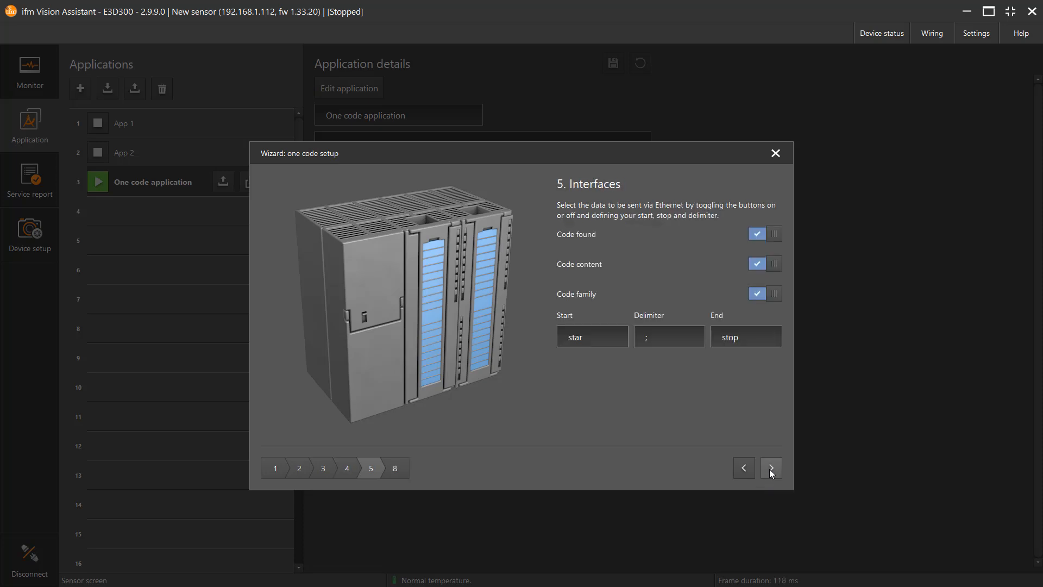
Step: Accept the default Ethernet data, open the application in the full editor from the wizard's test stage and dismiss the notification
{"action": "left_click", "coordinate": [769, 469]}
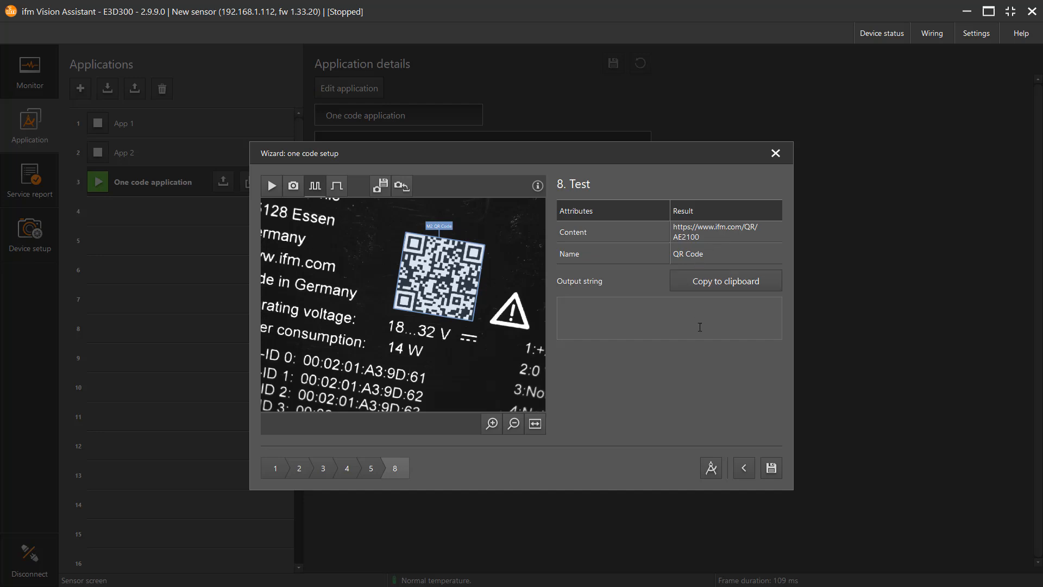
{"action": "left_click", "coordinate": [709, 467]}
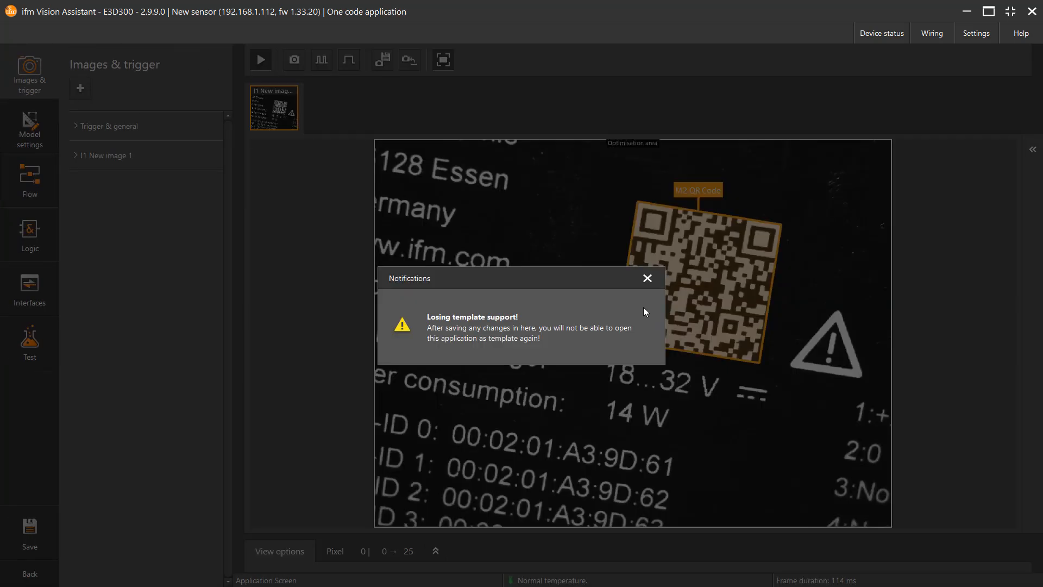
{"action": "left_click", "coordinate": [647, 279]}
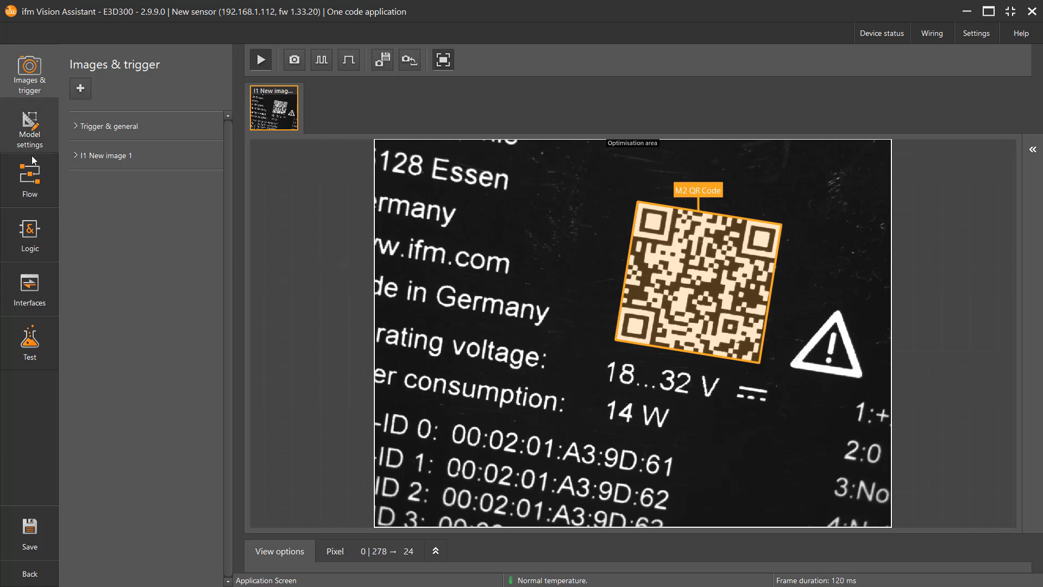
Step: Insert the M2 QR Code model result into the logic diagram with Code details and Code index 0, and move the block slightly down
{"action": "left_click", "coordinate": [22, 239]}
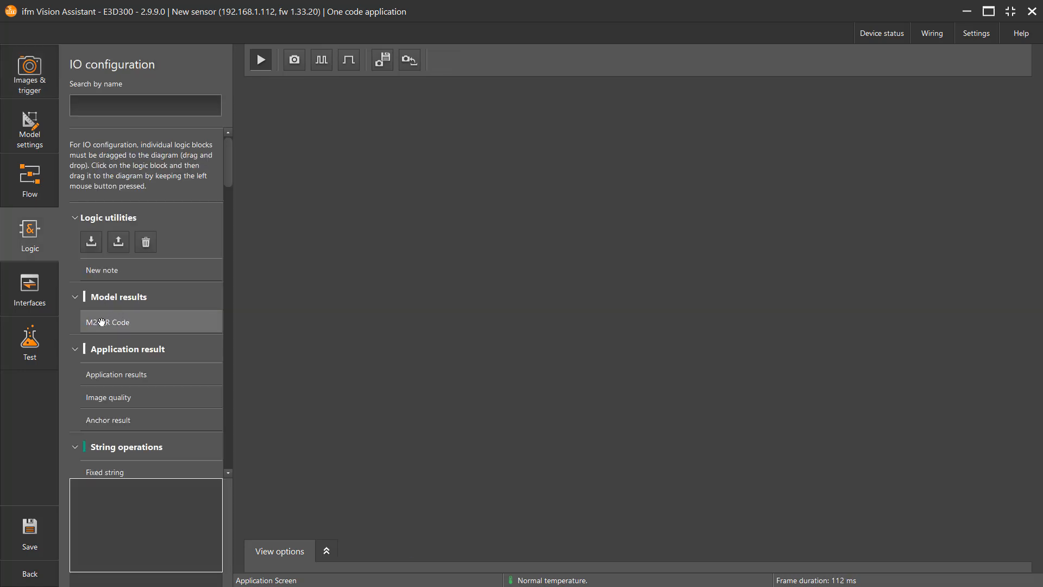
{"action": "left_click_drag", "start_coordinate": [102, 322], "coordinate": [333, 186]}
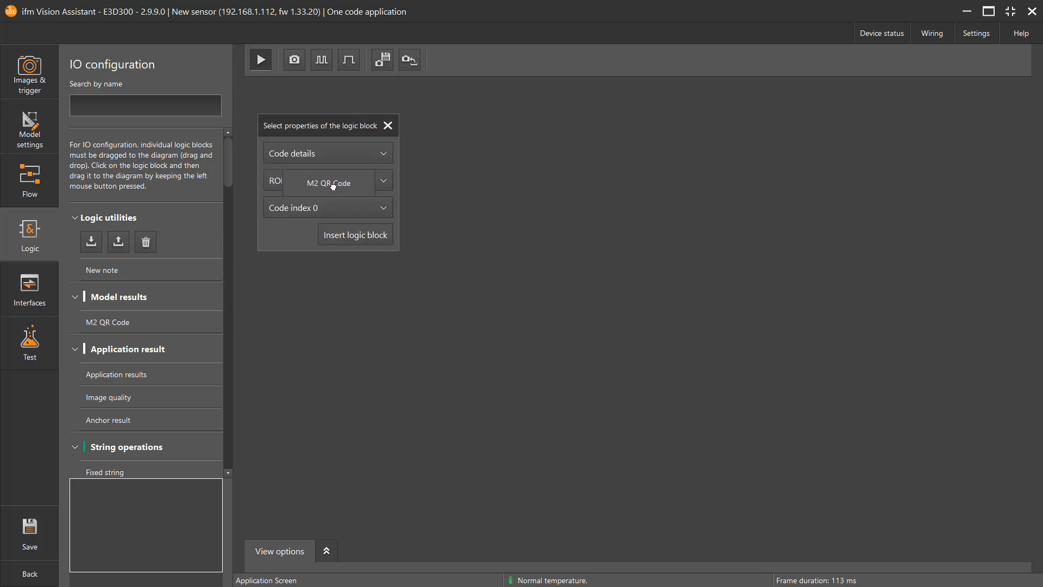
{"action": "left_click", "coordinate": [354, 239]}
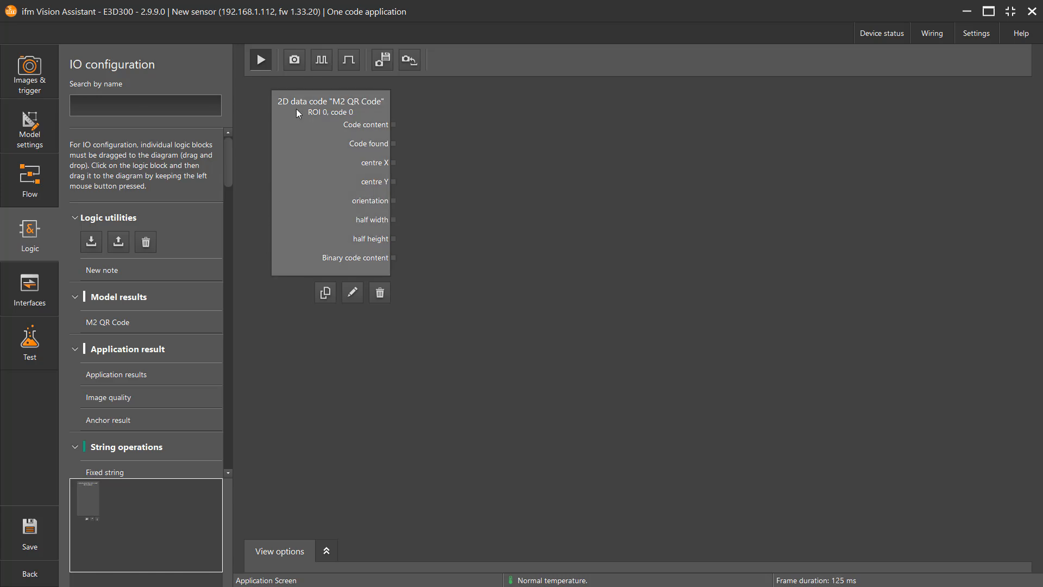
{"action": "left_click_drag", "start_coordinate": [318, 93], "coordinate": [312, 134]}
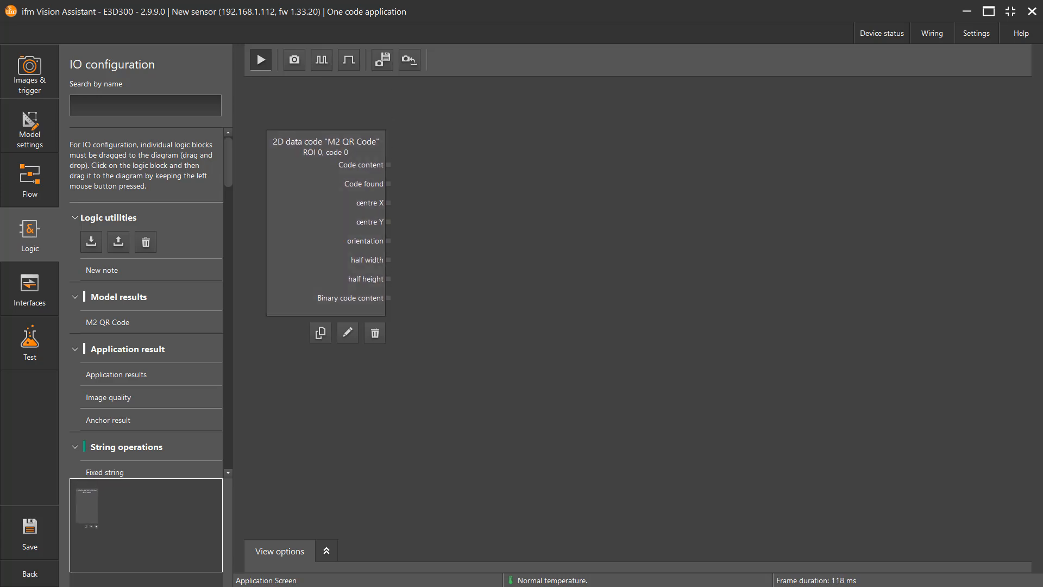
Step: Find the "State definition: pass/fail" block and place it in the logic diagram beside the QR code block
{"action": "left_click", "coordinate": [114, 101]}
{"action": "type", "text": "pass"}
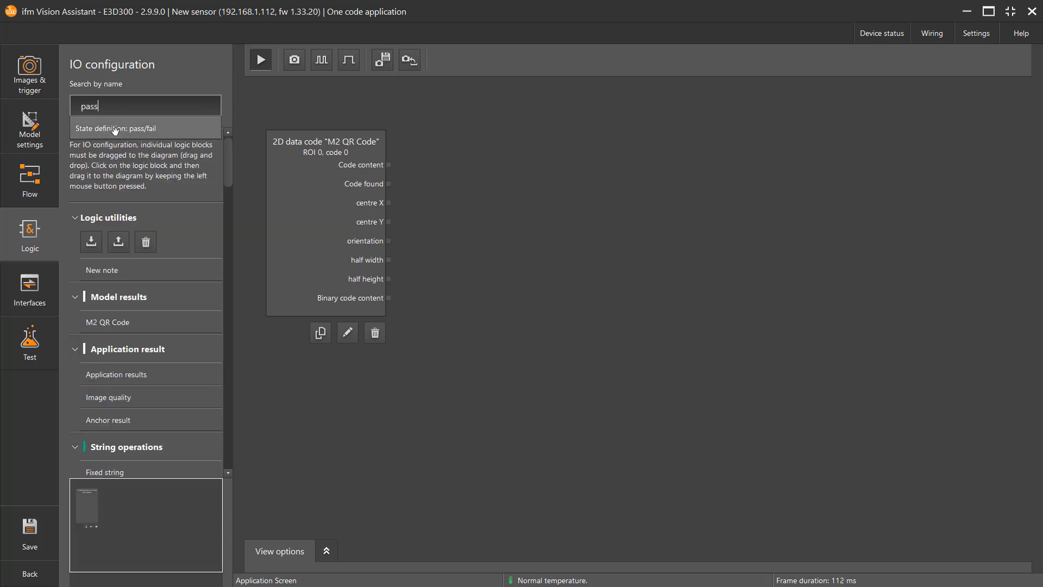
{"action": "left_click_drag", "start_coordinate": [138, 128], "coordinate": [563, 158]}
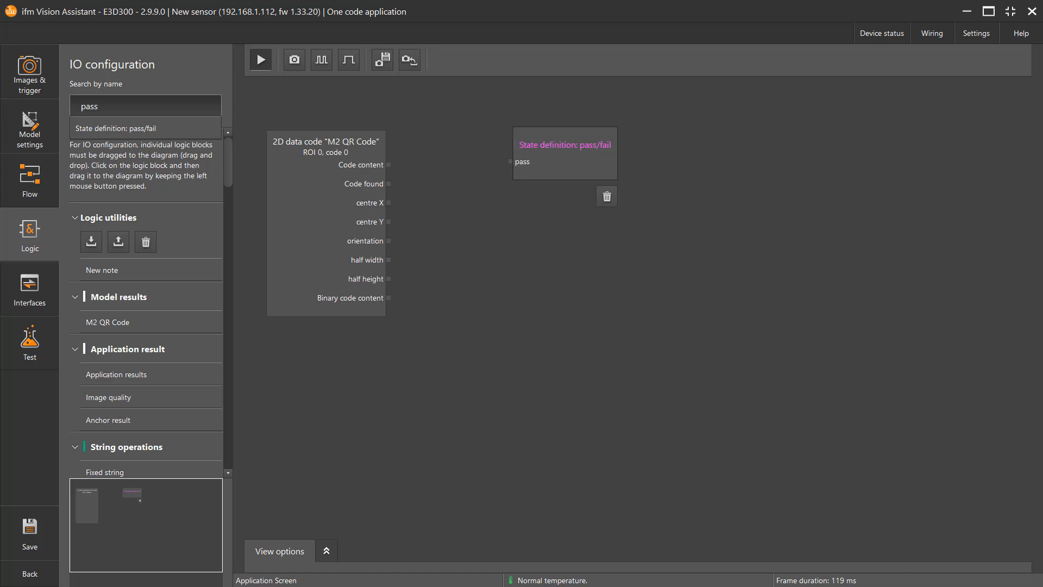
Step: Search for "string output" and insert String output 0 below the pass/fail block in the logic diagram
{"action": "left_click", "coordinate": [119, 105]}
{"action": "key", "text": "BackSpace"}
{"action": "key", "text": "BackSpace"}
{"action": "key", "text": "BackSpace"}
{"action": "key", "text": "BackSpace"}
{"action": "type", "text": "string output"}
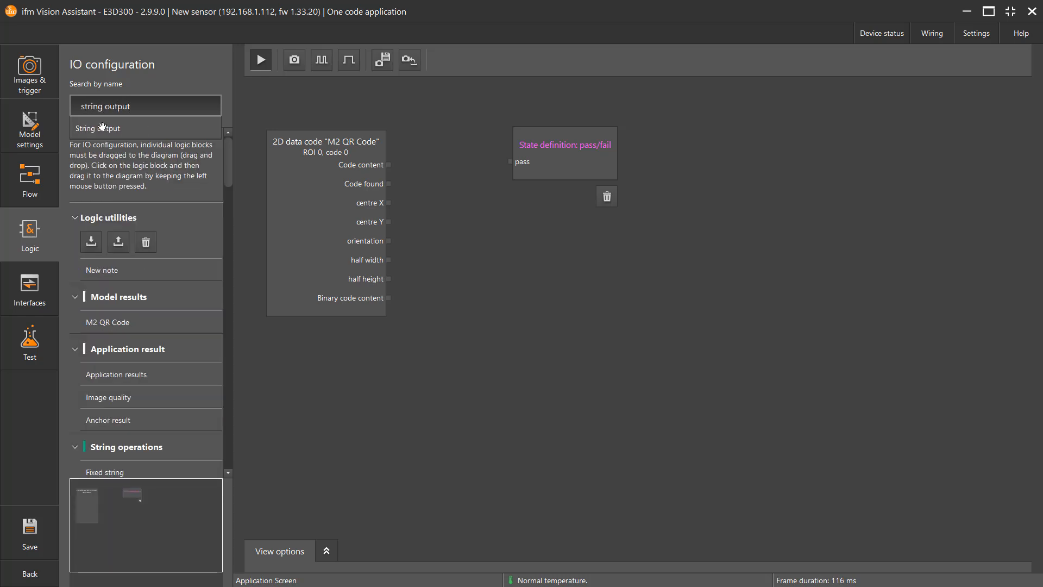
{"action": "left_click_drag", "start_coordinate": [98, 128], "coordinate": [563, 224]}
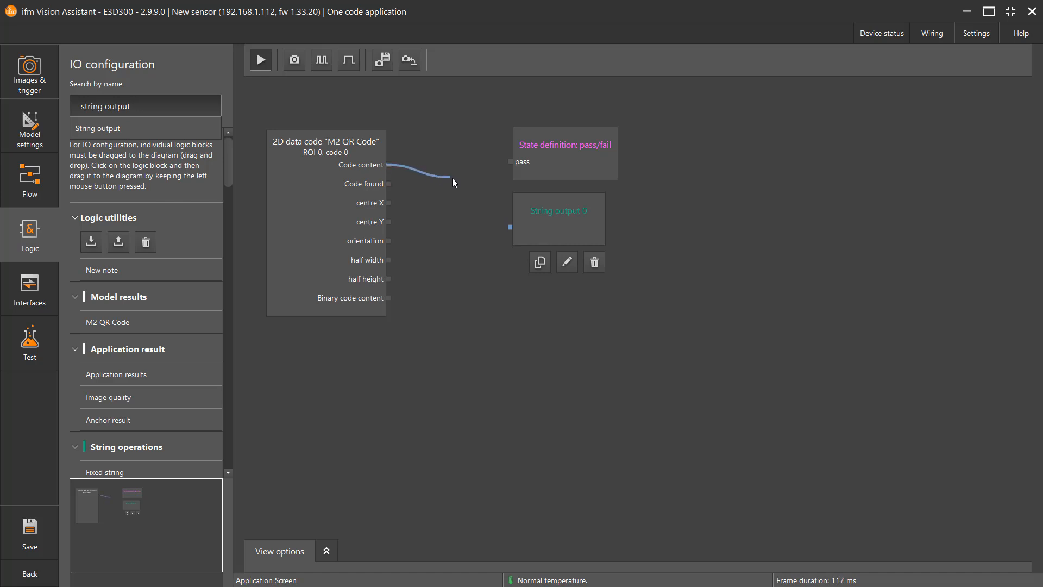
Step: Connect Code content to String output 0 and Code found to the pass input of the pass/fail block
{"action": "left_click_drag", "start_coordinate": [453, 181], "coordinate": [509, 229]}
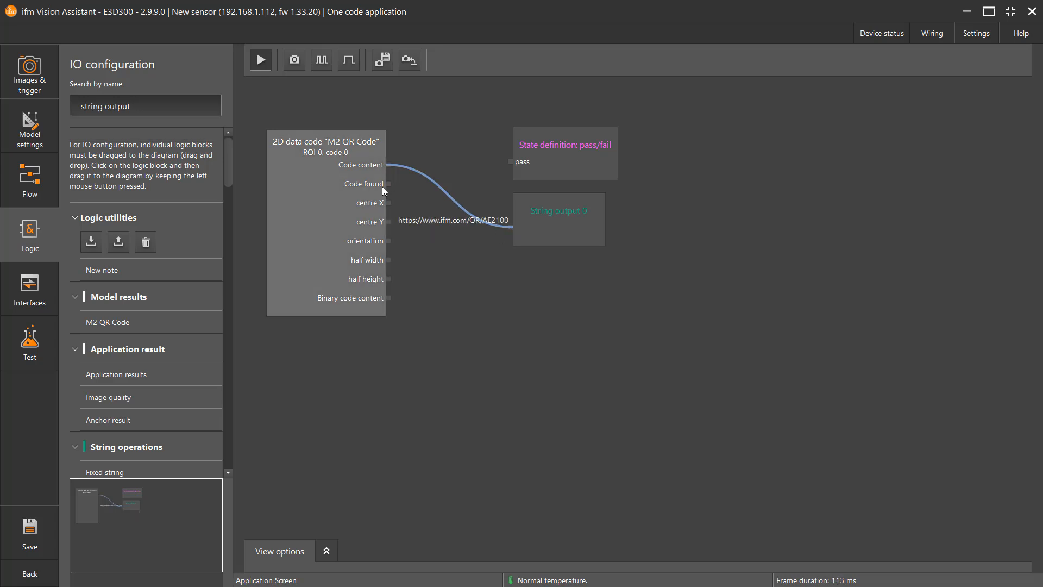
{"action": "left_click_drag", "start_coordinate": [389, 184], "coordinate": [389, 185]}
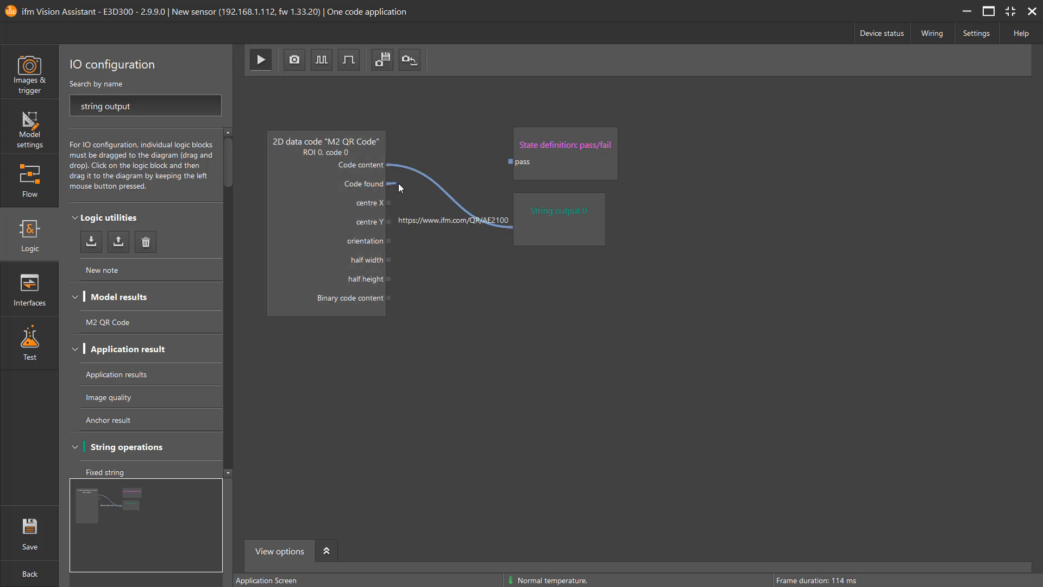
{"action": "left_click_drag", "start_coordinate": [458, 171], "coordinate": [512, 162]}
Step: Clear the IO-Link interface output by deleting its Models and Reading result (Pass/Fail) elements
{"action": "left_click", "coordinate": [30, 288]}
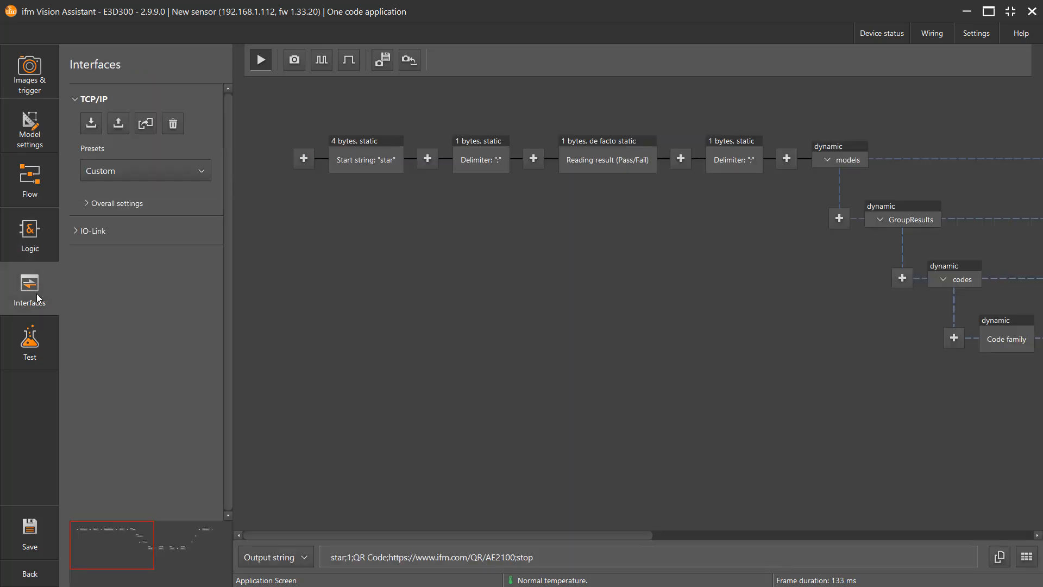
{"action": "left_click", "coordinate": [73, 234]}
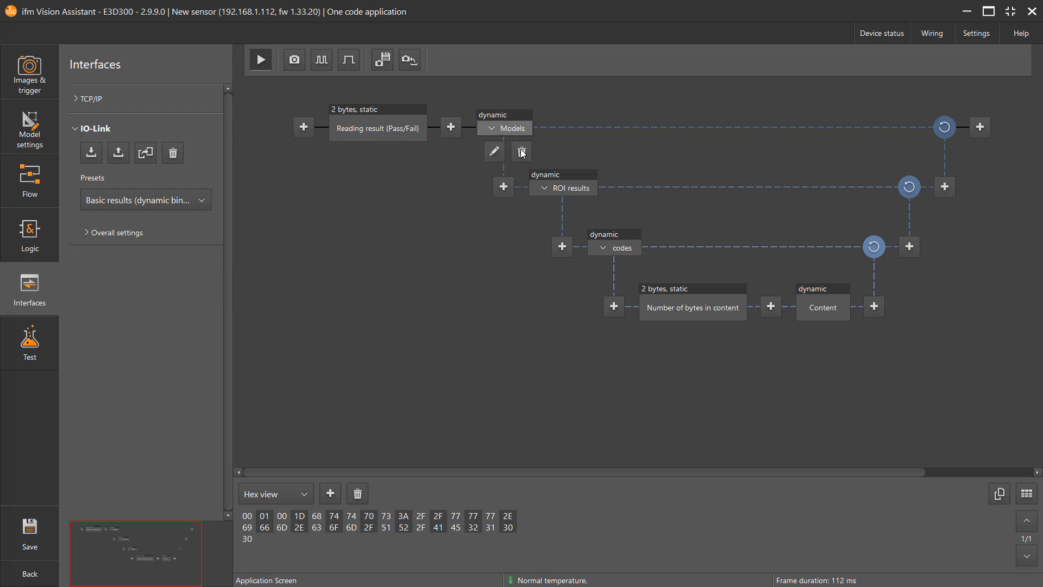
{"action": "left_click", "coordinate": [522, 152]}
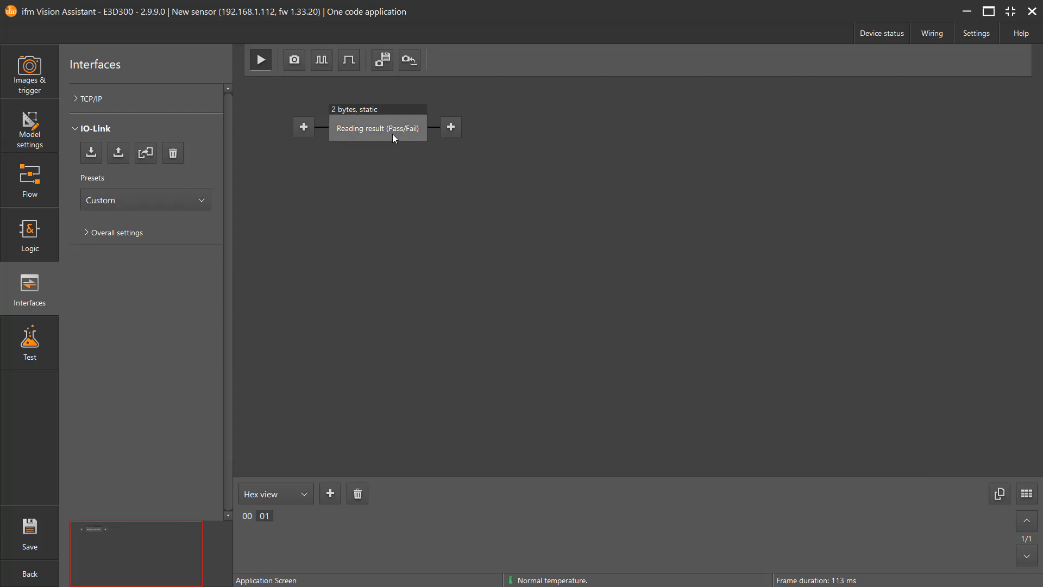
{"action": "mouse_move", "coordinate": [393, 135]}
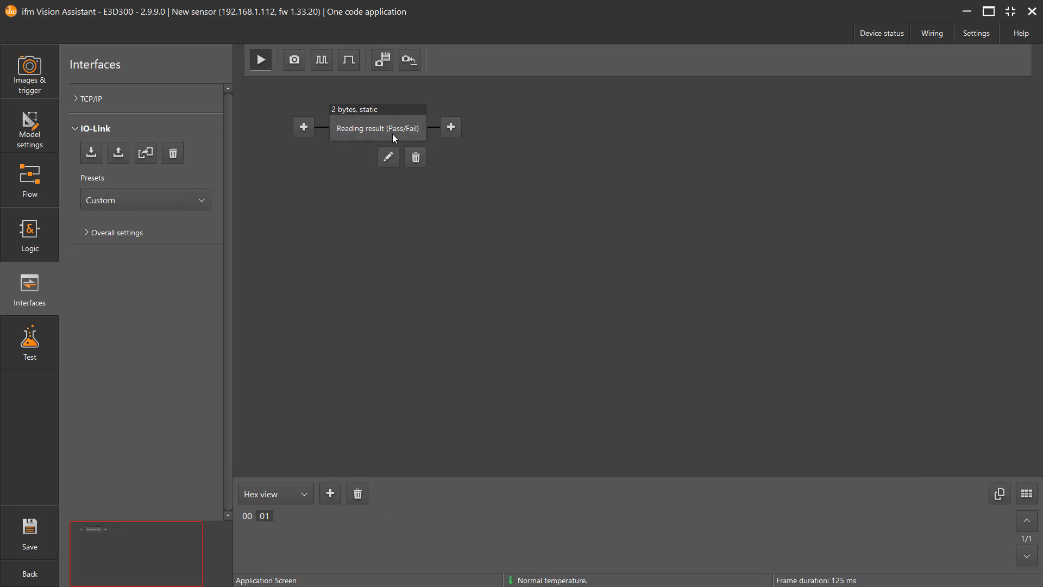
{"action": "left_click", "coordinate": [415, 158]}
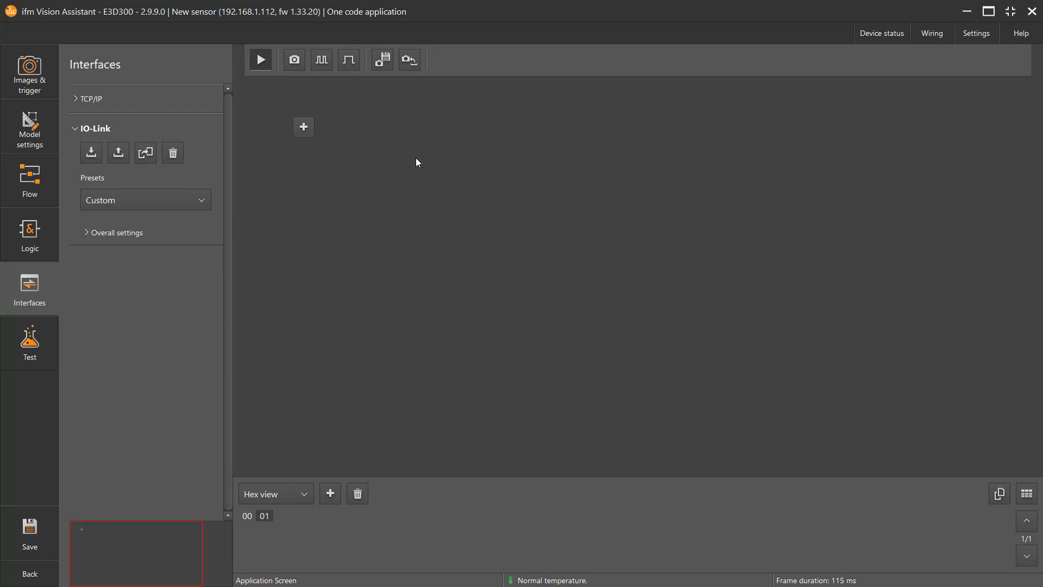
Step: Add the logic layer's String/binary output 0 to the IO-Link output and show its preview as Output string
{"action": "left_click", "coordinate": [304, 128]}
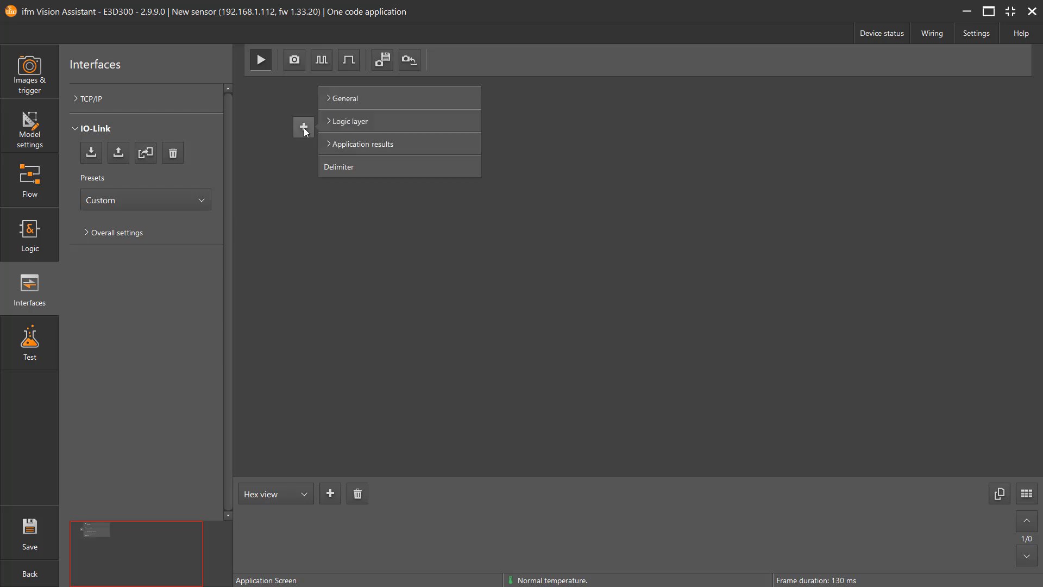
{"action": "left_click", "coordinate": [379, 126]}
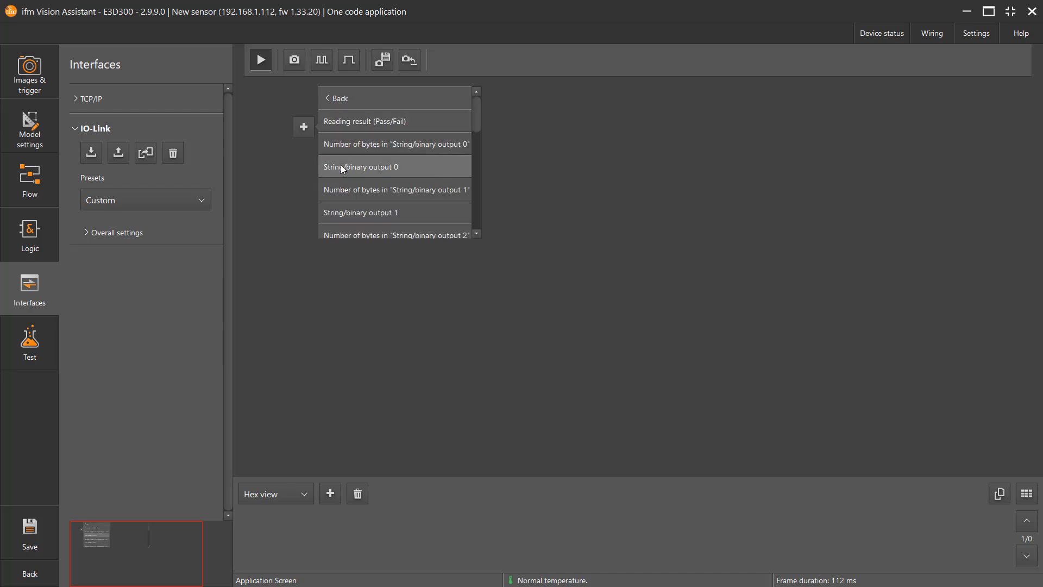
{"action": "left_click", "coordinate": [383, 174]}
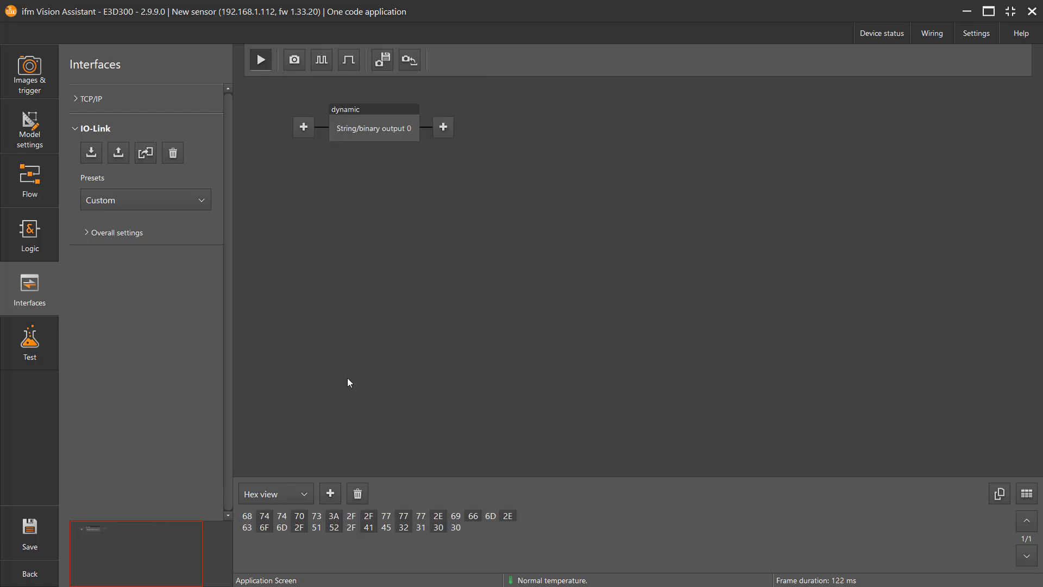
{"action": "left_click", "coordinate": [305, 497]}
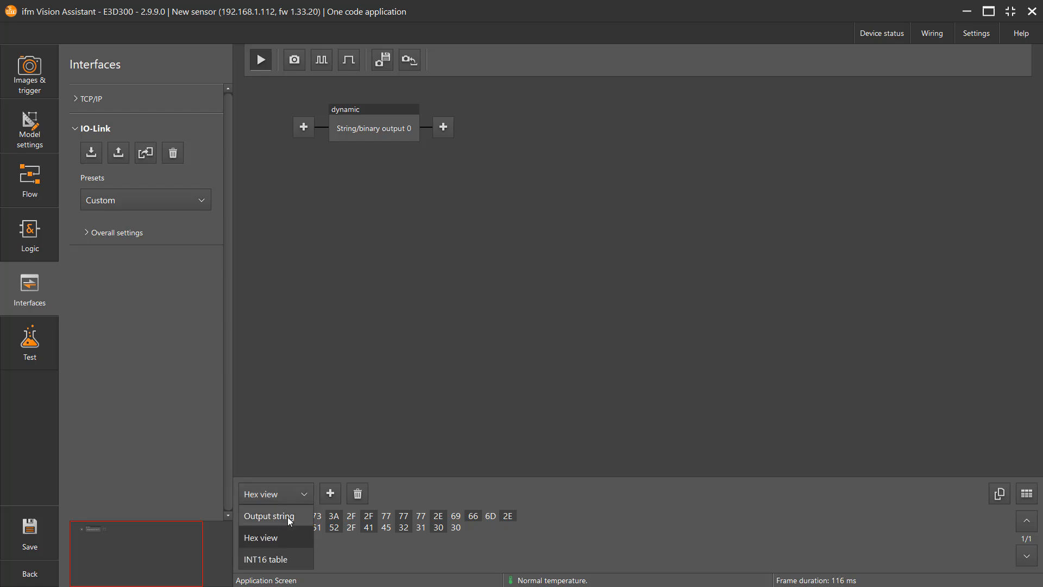
{"action": "left_click", "coordinate": [288, 517]}
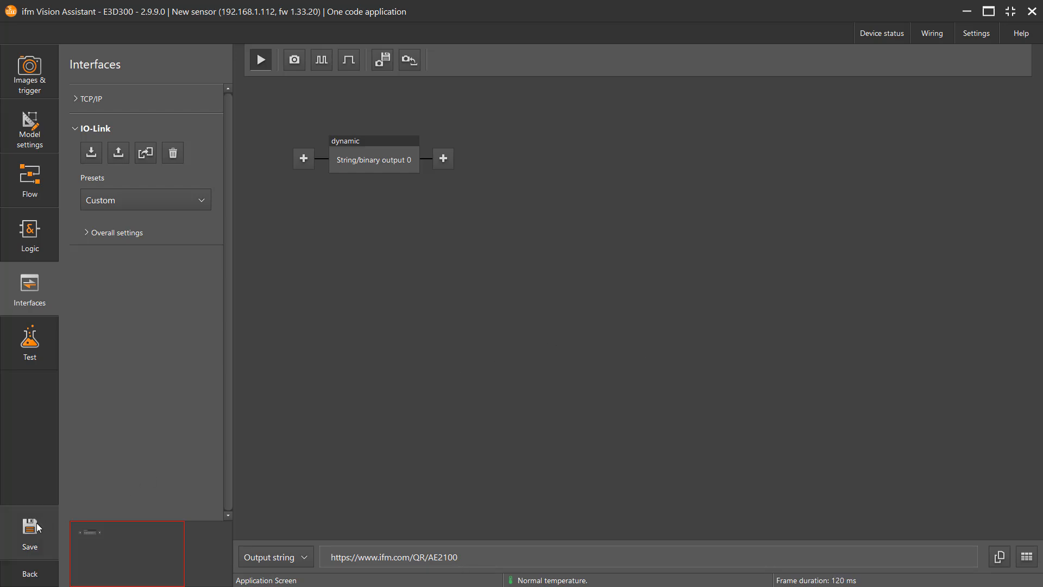
Step: Save and exit the application, and view its monitoring results with the Content column widened to show the full decoded string
{"action": "left_click", "coordinate": [24, 533]}
{"action": "left_click", "coordinate": [30, 574]}
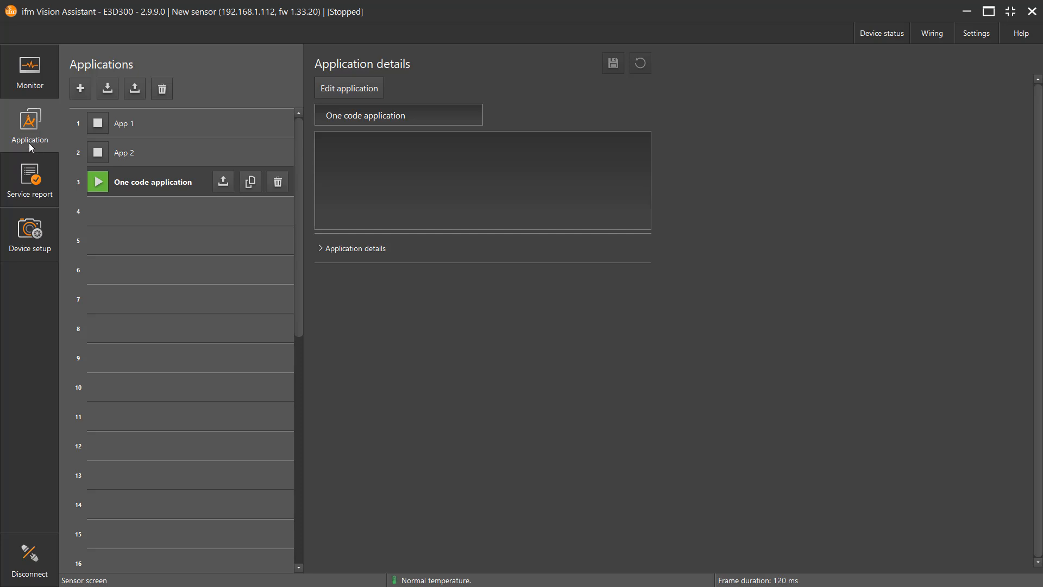
{"action": "left_click", "coordinate": [28, 73]}
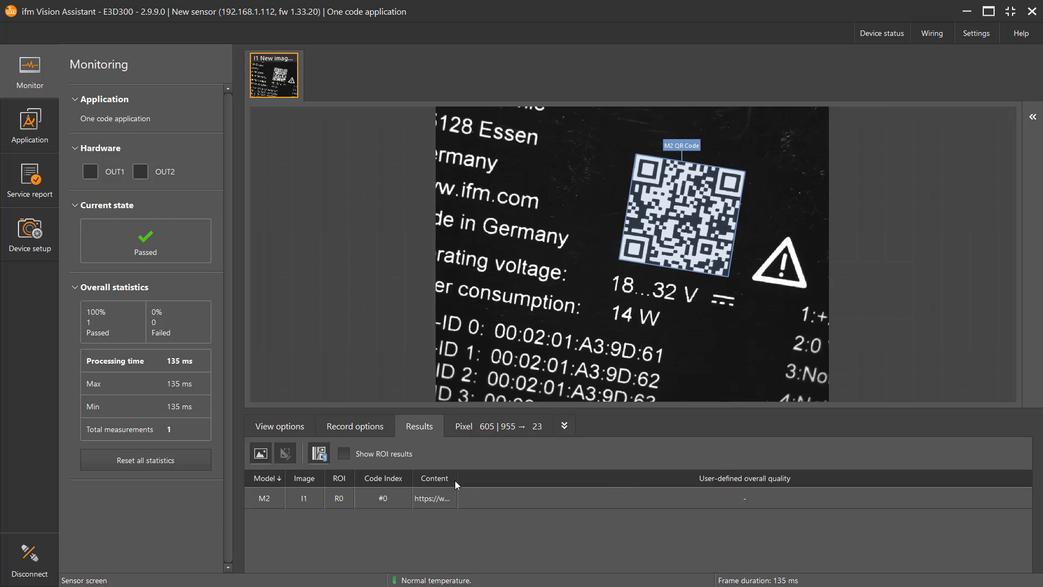
{"action": "left_click_drag", "start_coordinate": [456, 482], "coordinate": [568, 485]}
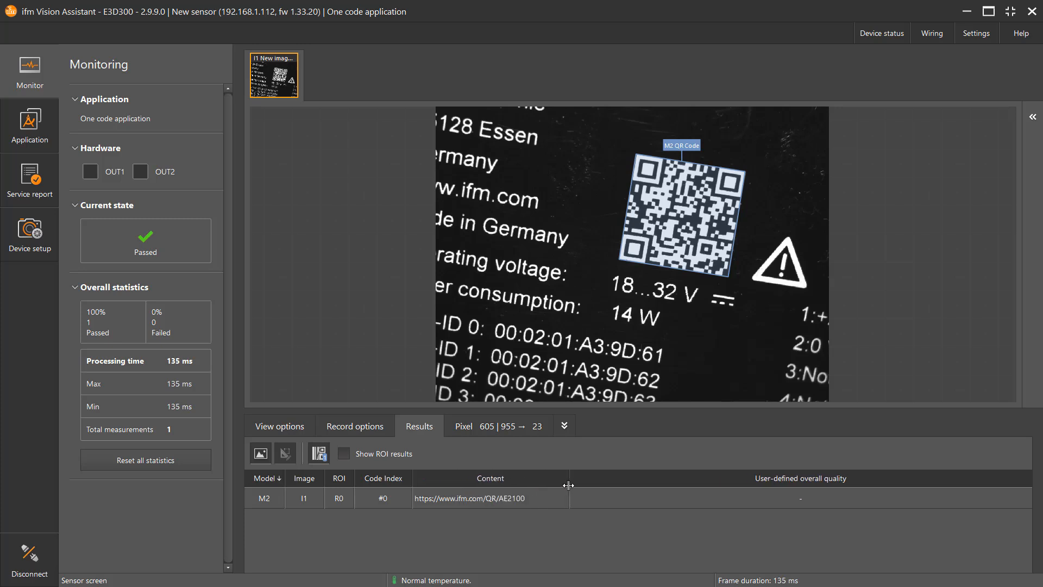